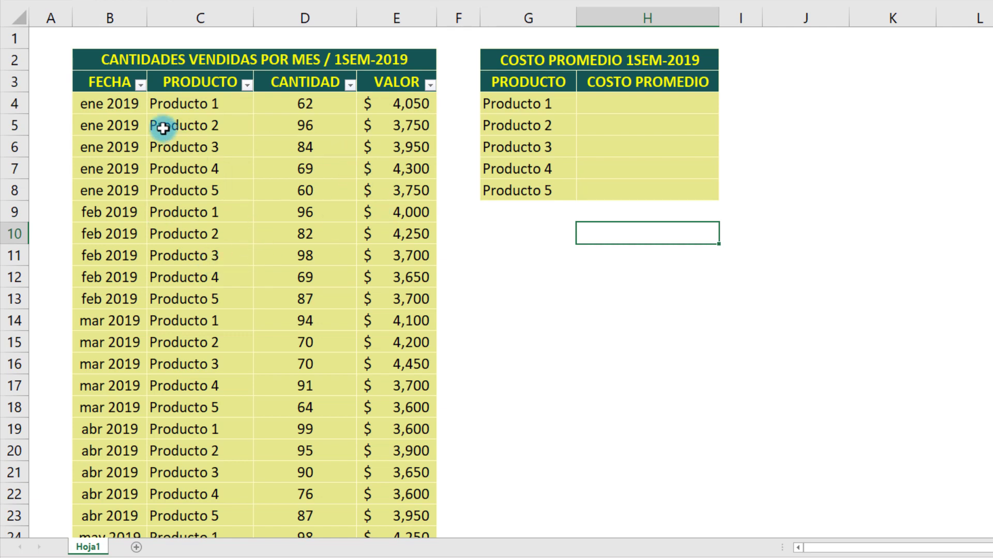
- Highlight the January and February sales rows, then the empty COSTO PROMEDIO cells for review
mouse_move(126, 106)
mouse_down()
mouse_move(391, 147)
mouse_move(389, 190)
mouse_up()
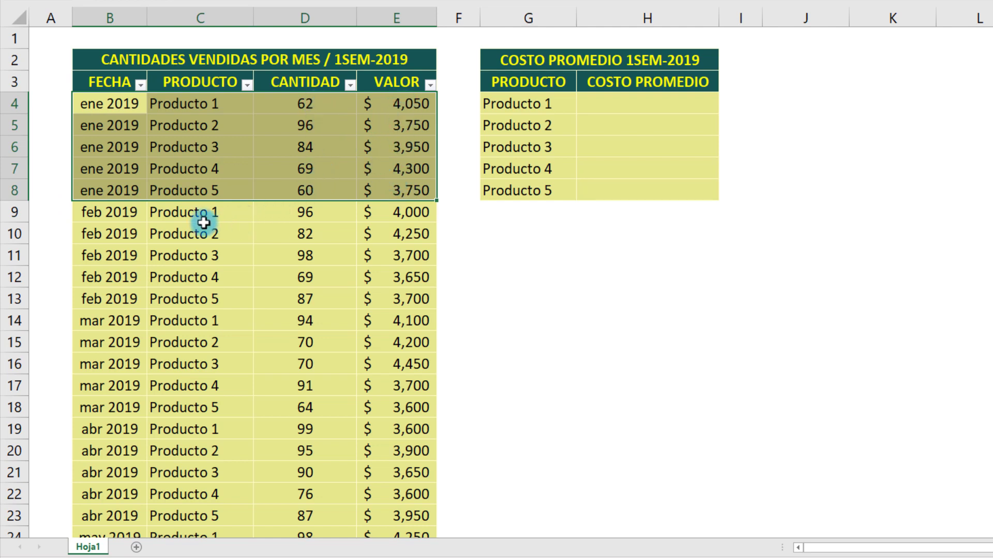
mouse_move(124, 215)
mouse_down()
mouse_move(371, 217)
mouse_move(370, 290)
mouse_up()
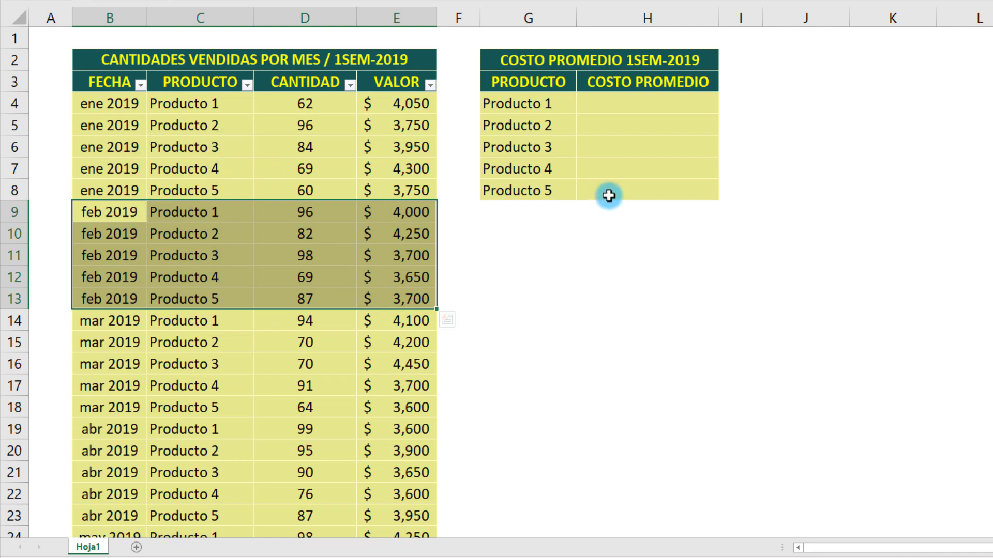
click(612, 106)
drag(613, 106, 609, 187)
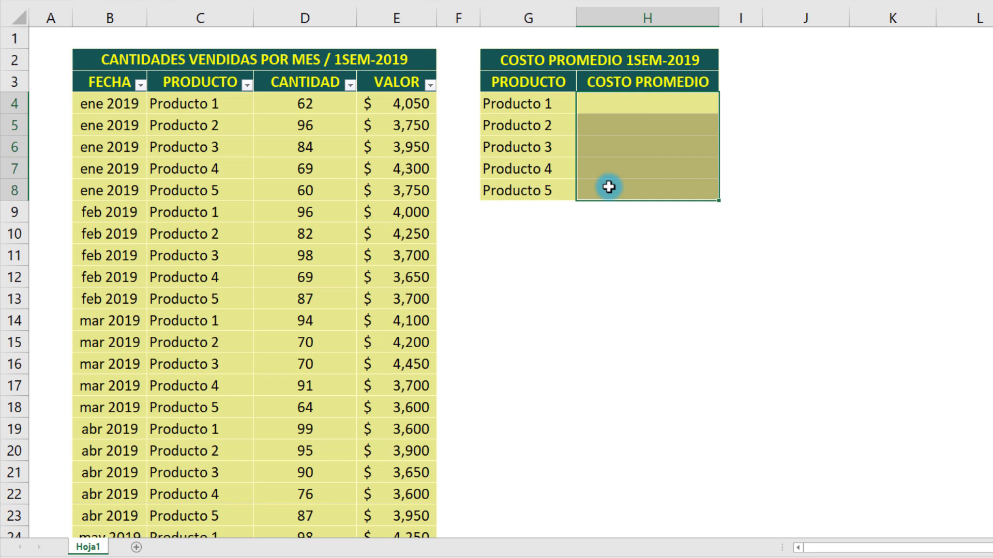
click(460, 81)
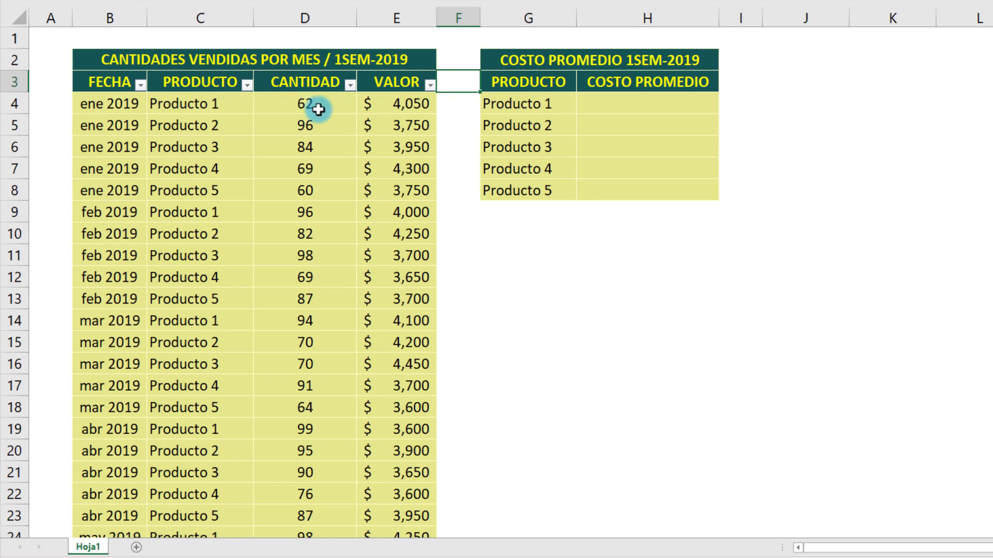
- In H4, start =SUMAPRODUCTO(BD[CANTIDAD],BD[VALOR], using the CANTIDAD and VALOR columns
click(617, 102)
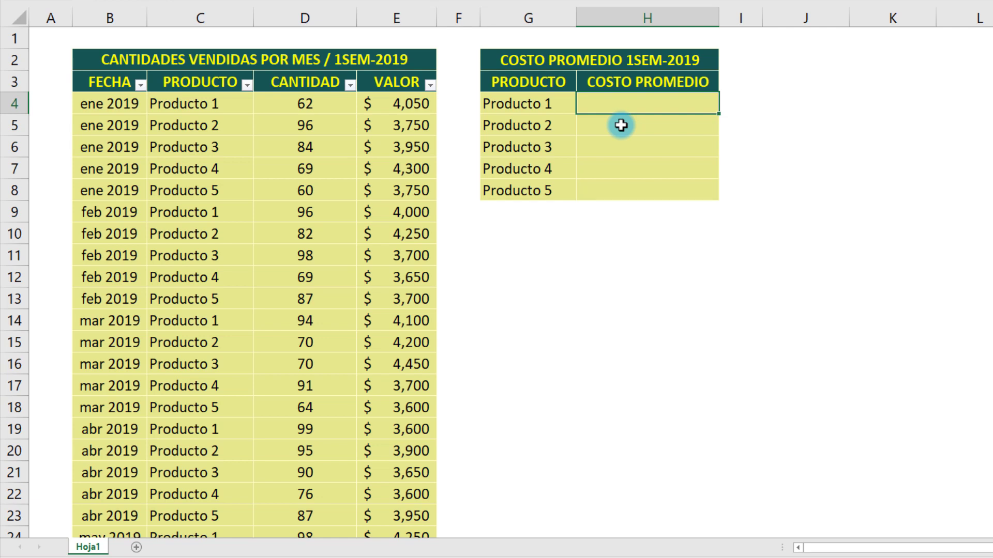
text(=sum)
key(Down)
key(Down)
key(Down)
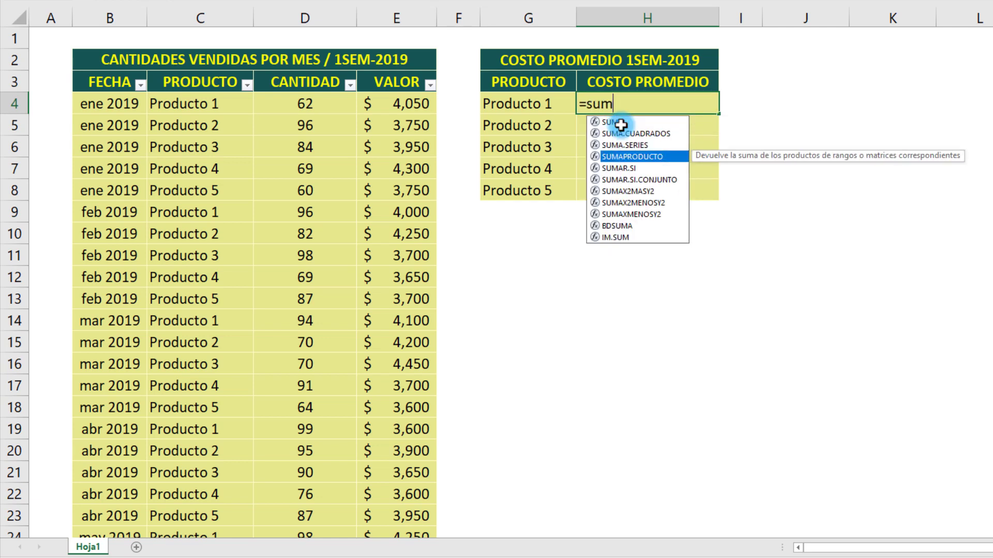
key(Tab)
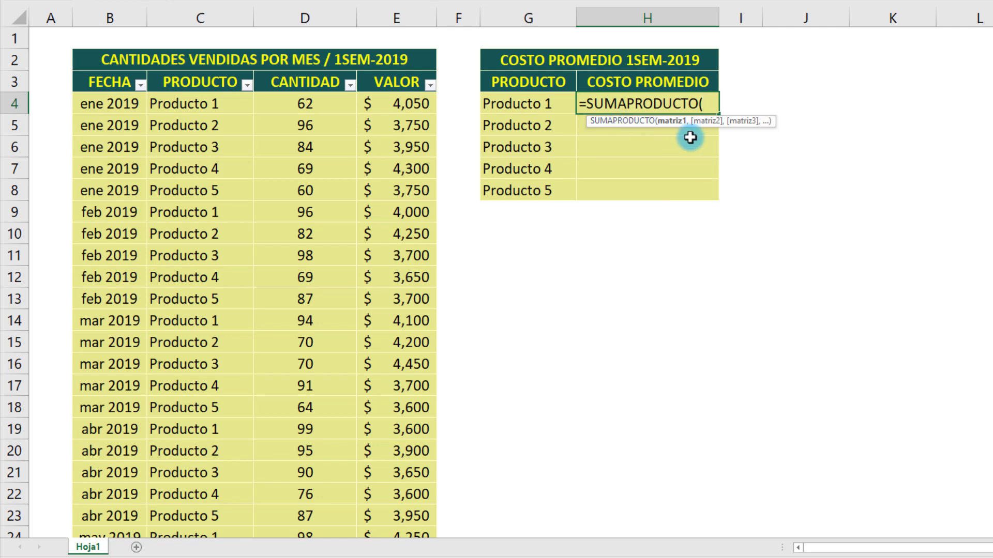
drag(704, 120, 839, 80)
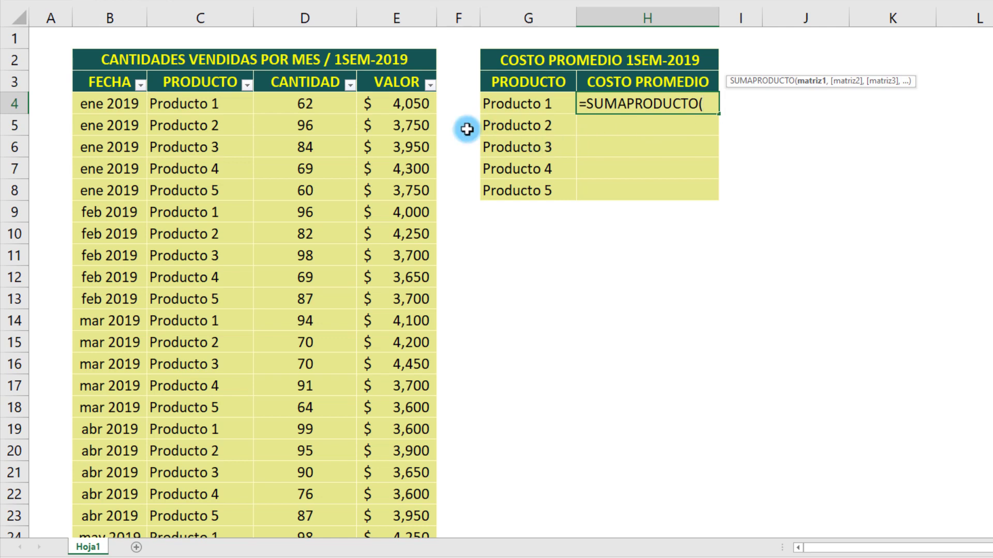
click(320, 77)
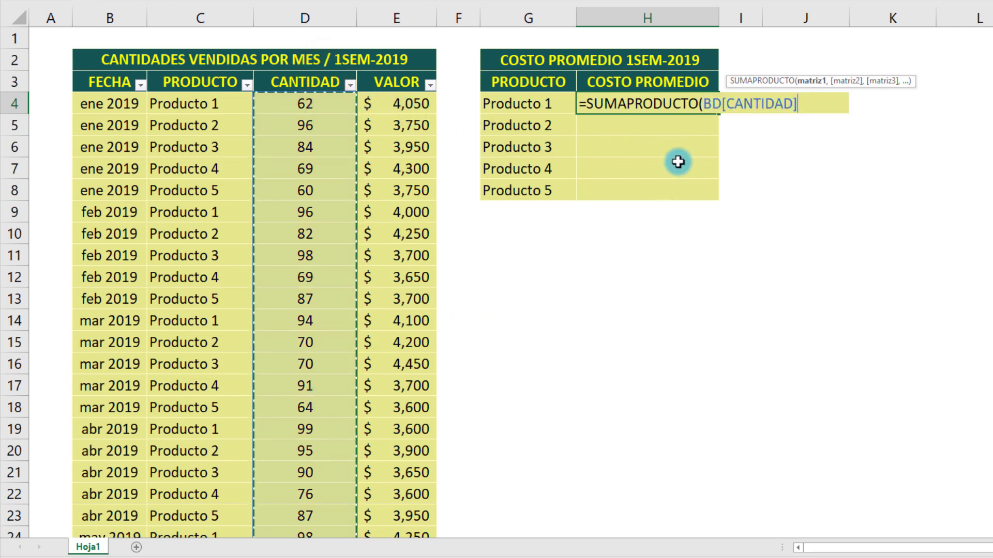
text(,)
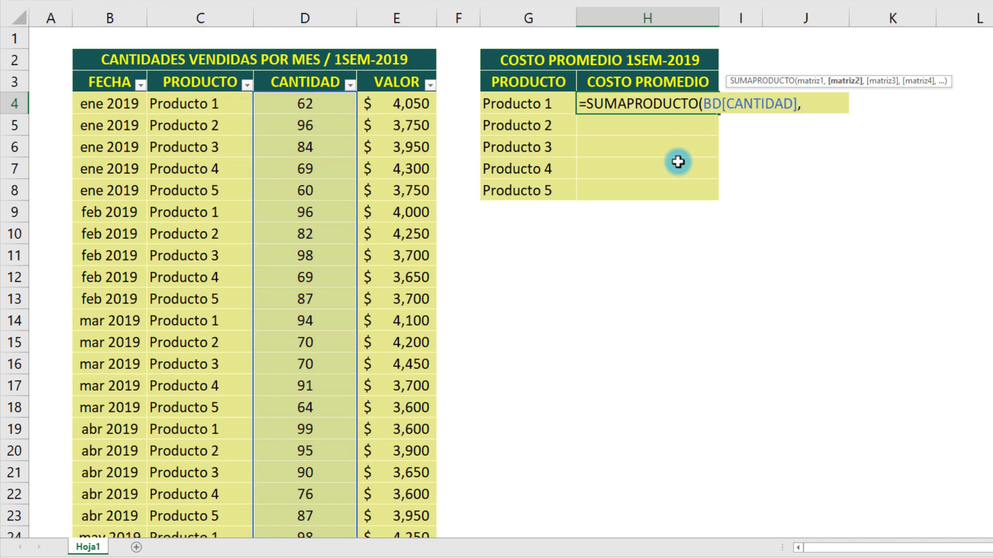
click(397, 78)
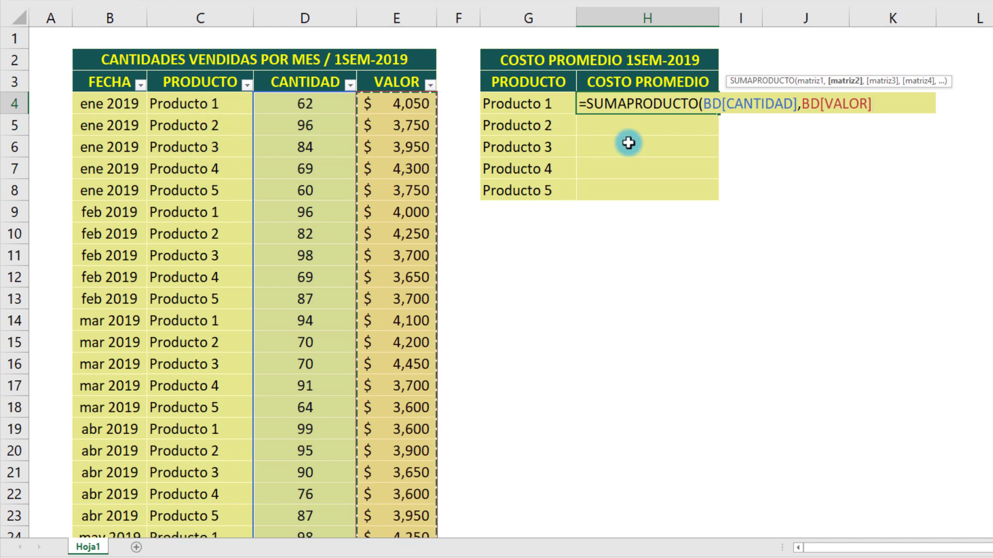
text(,)
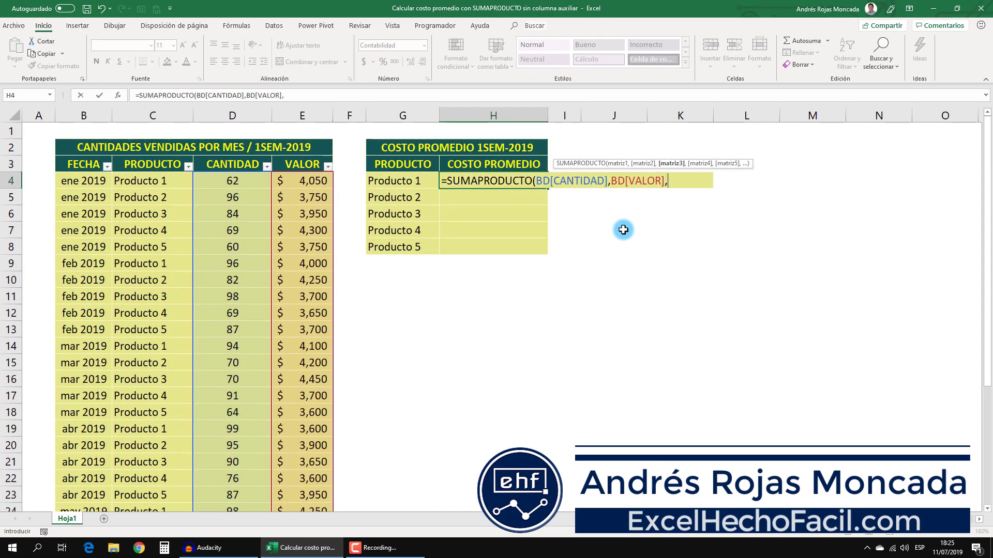
- Add (BD[PRODUCTO]=G4) as the third argument and evaluate it with F9 into VERDADERO/FALSO values
text(()
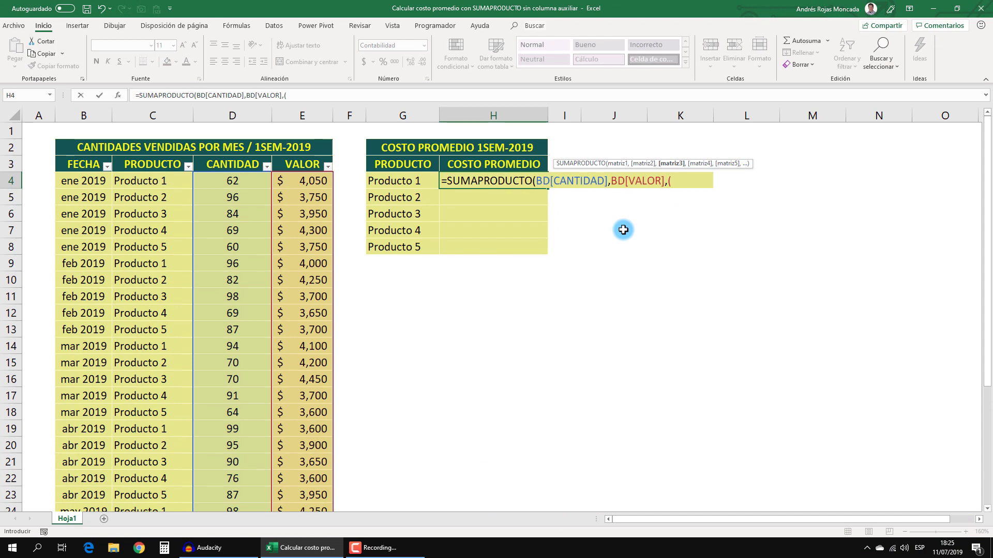
click(155, 154)
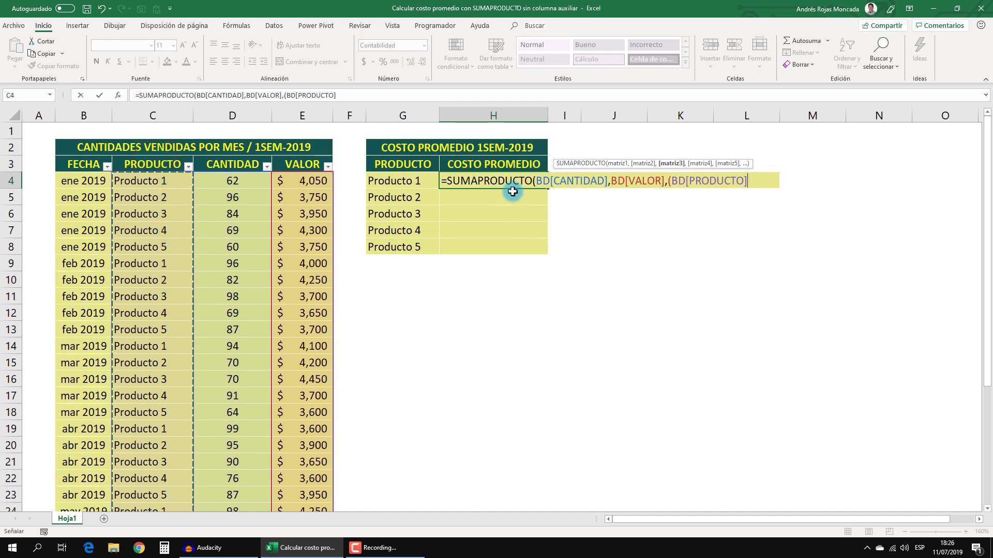
text(=)
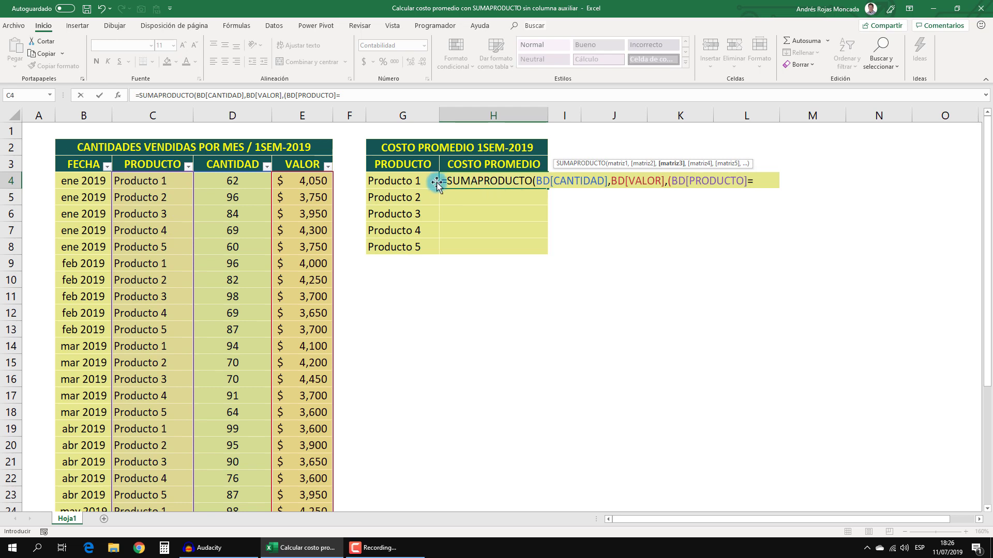
click(421, 182)
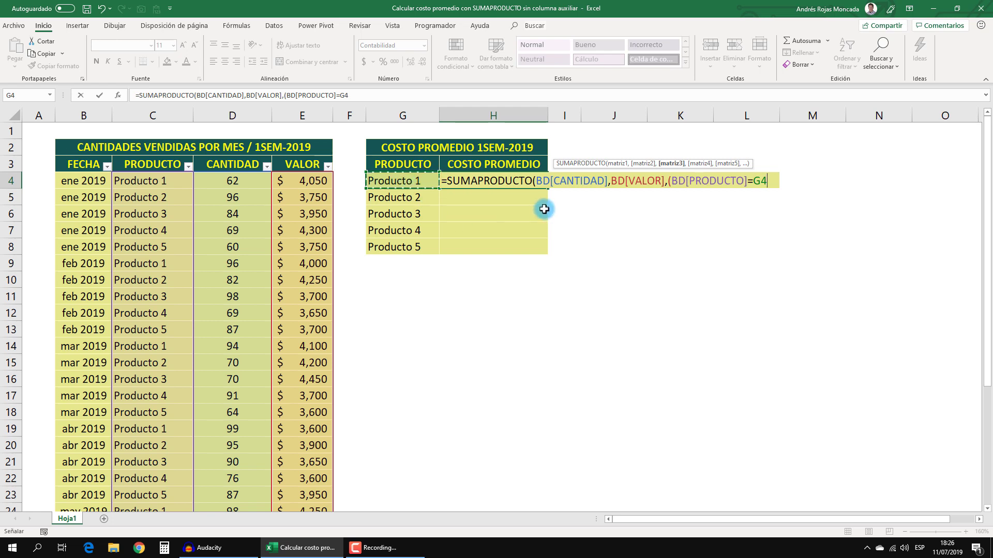
text())
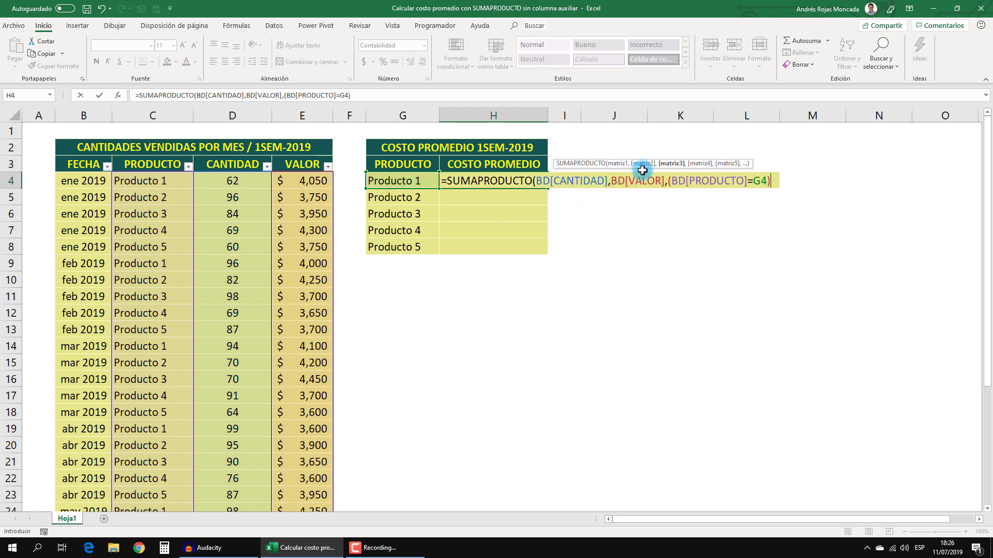
click(670, 162)
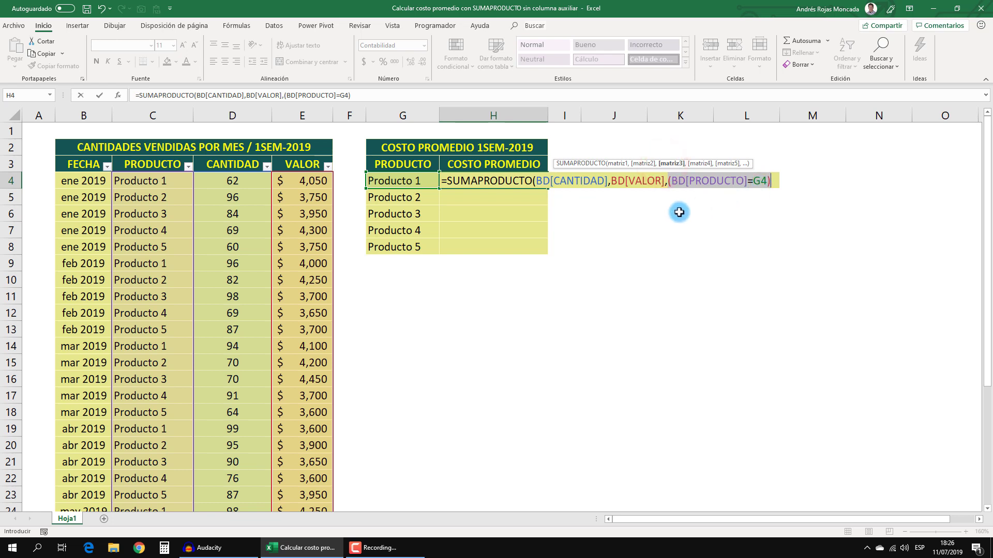
key(F9)
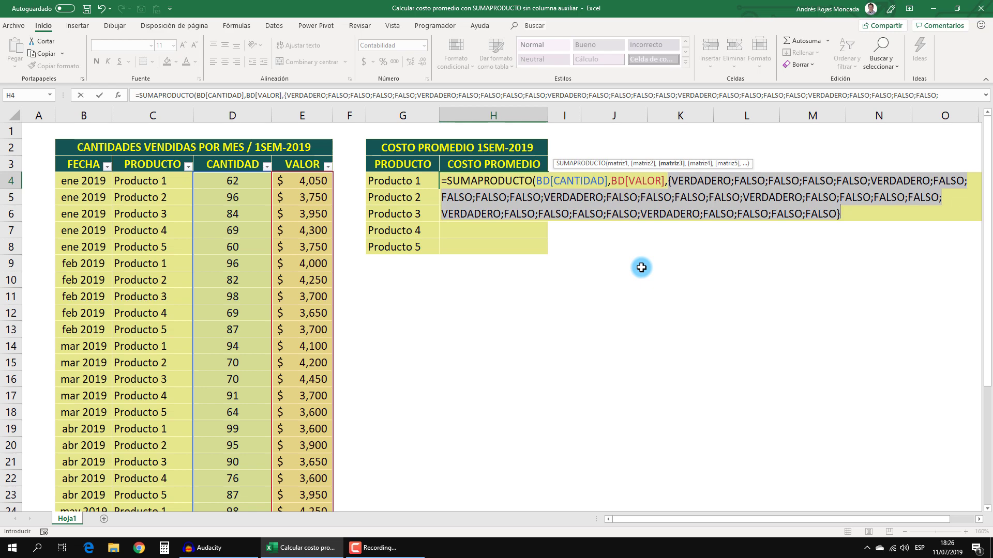
- Turn the product match into 1s and 0s with *1, then close and commit the formula for $2,043,000
key(ctrl+z)
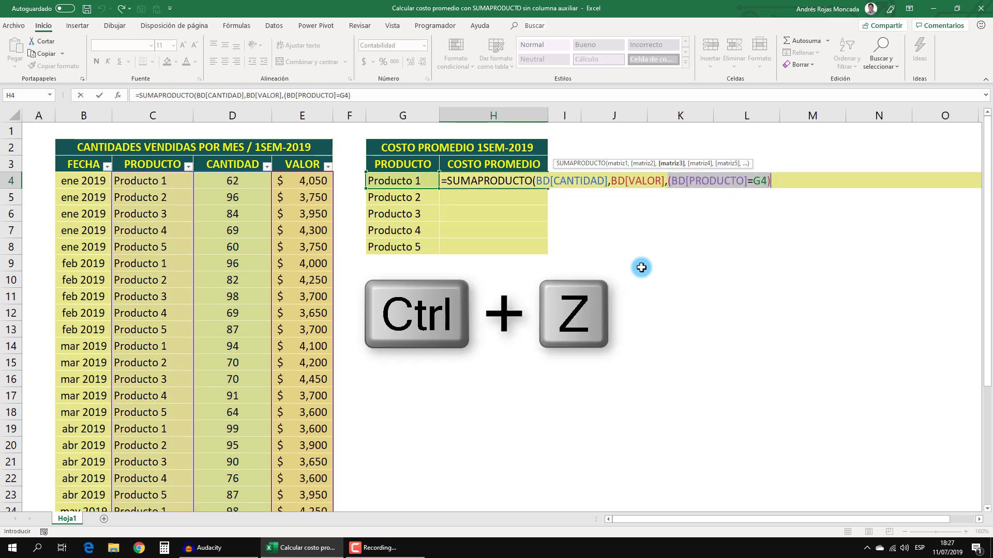
click(777, 180)
text(*1)
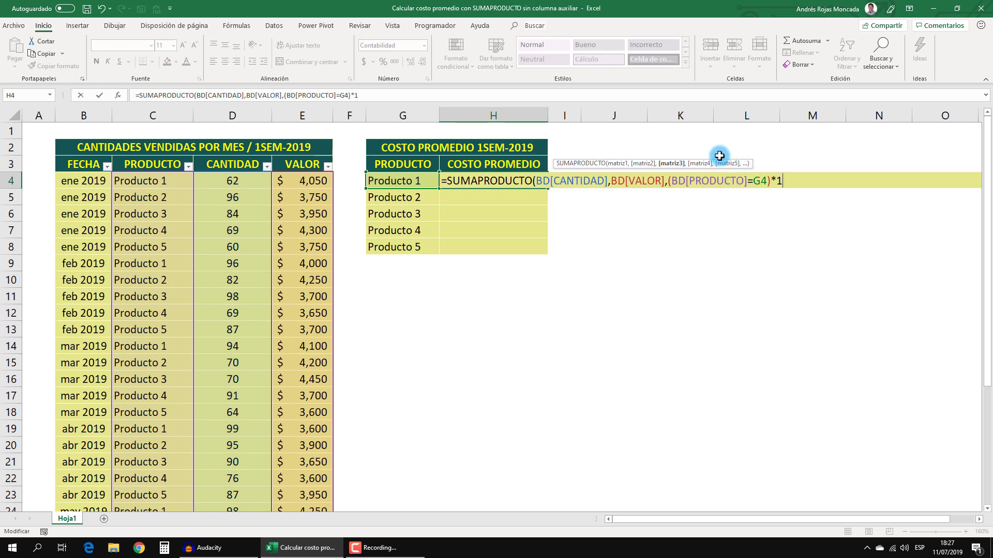
click(673, 163)
key(F9)
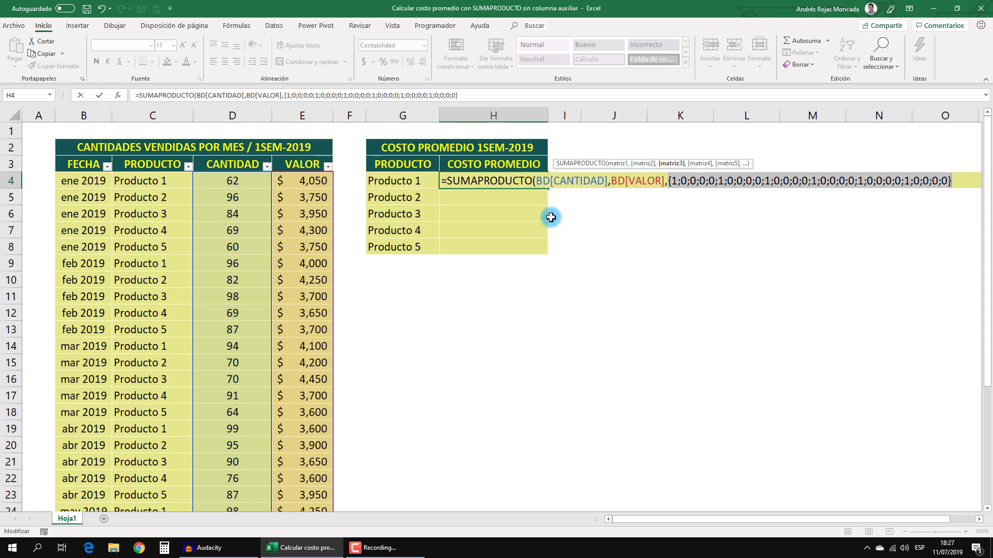
key(ctrl+z)
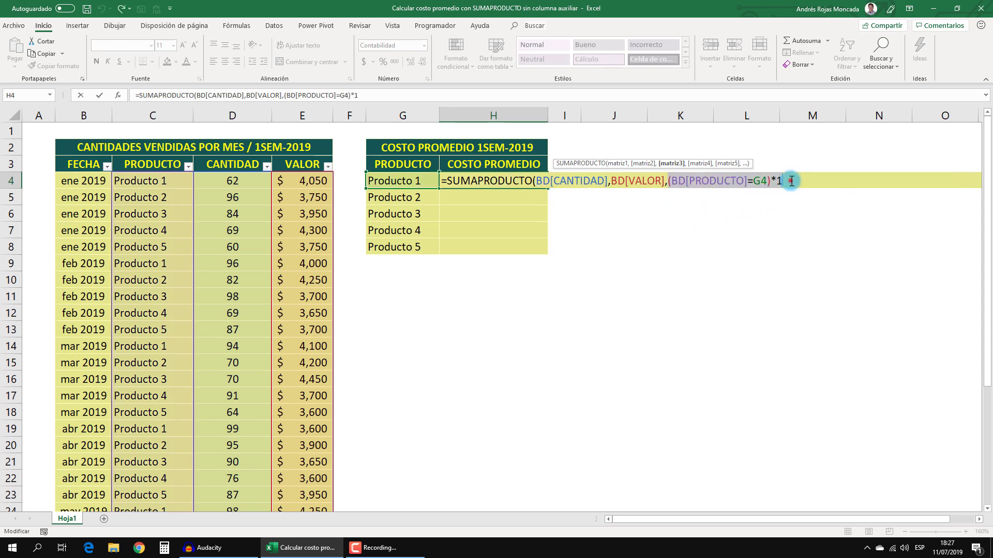
click(790, 182)
text())
key(ctrl+Return)
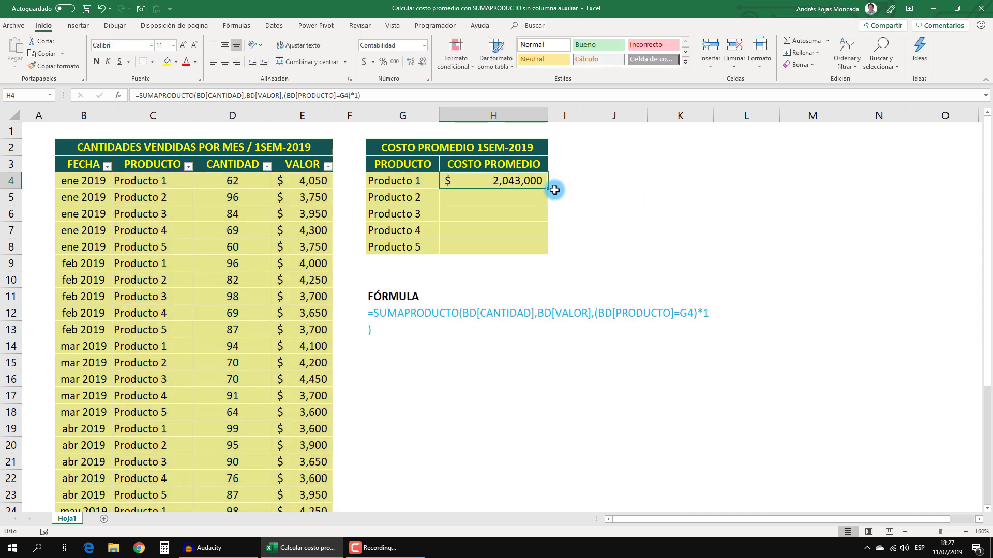
- Fill H4's SUMAPRODUCTO formula down to H8, then reopen H4's formula for editing
drag(547, 189, 542, 254)
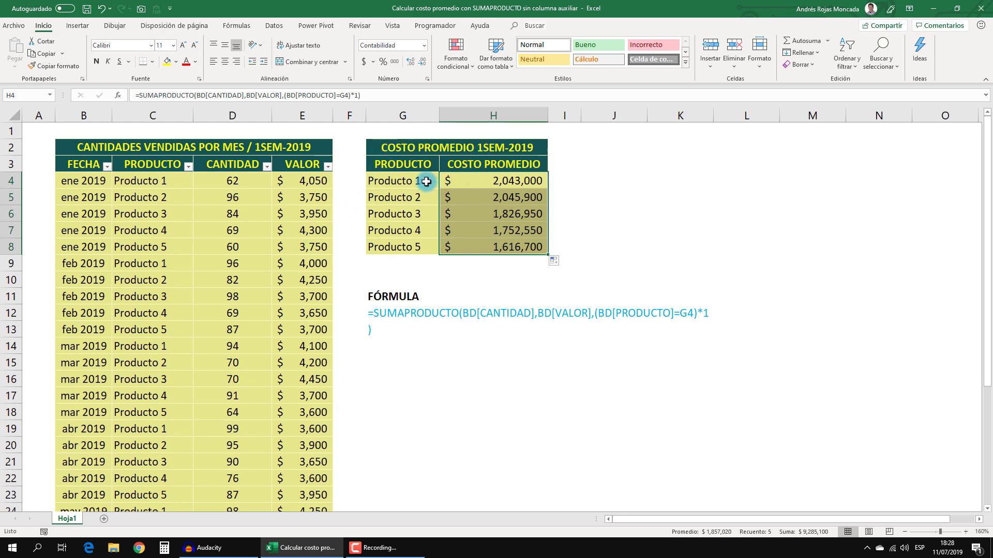
click(480, 180)
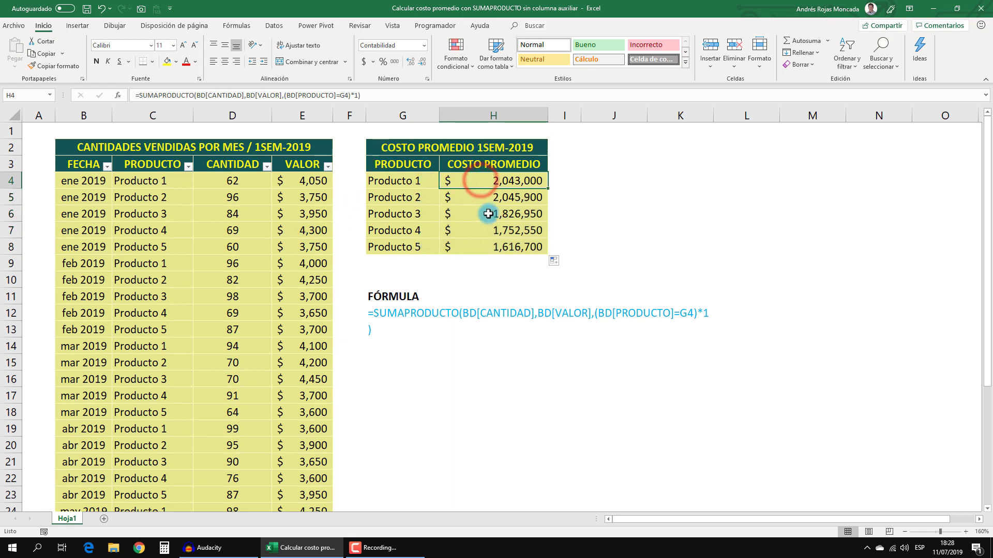
key(F2)
text(/sum)
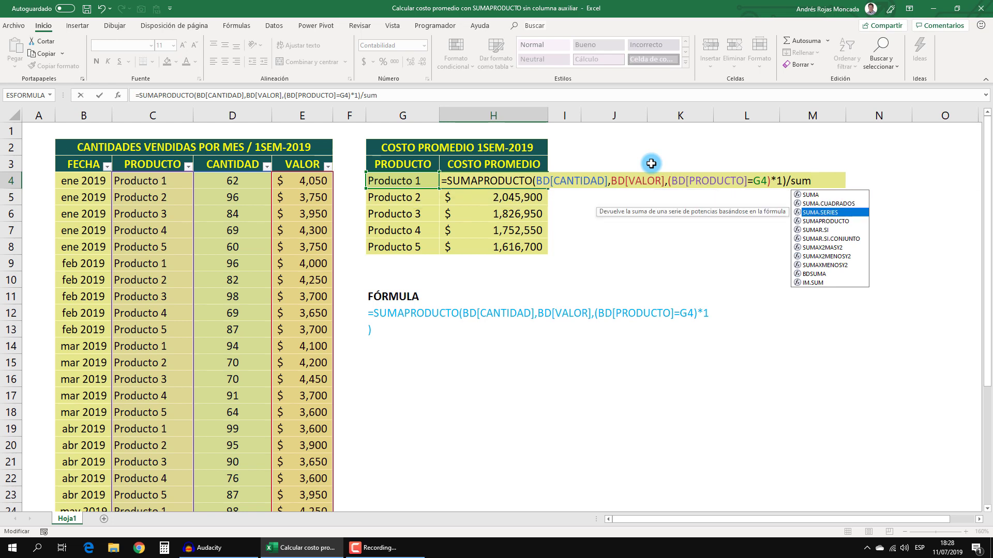
- Divide H4 by SUMAR.SI(BD[PRODUCTO],G4,BD[CANTIDAD]) so it returns an average cost of $3,982
text(SUMAR.SI()
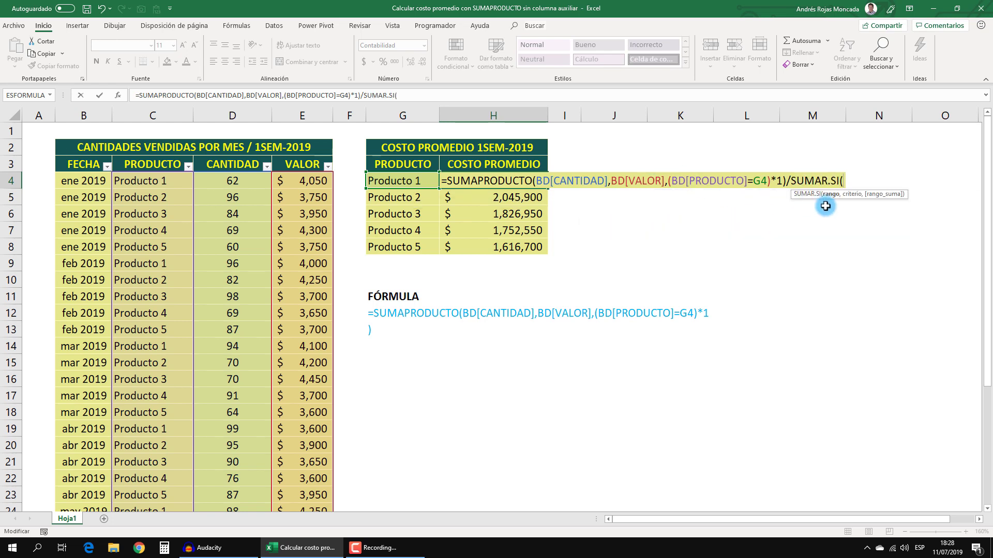
drag(850, 195, 611, 158)
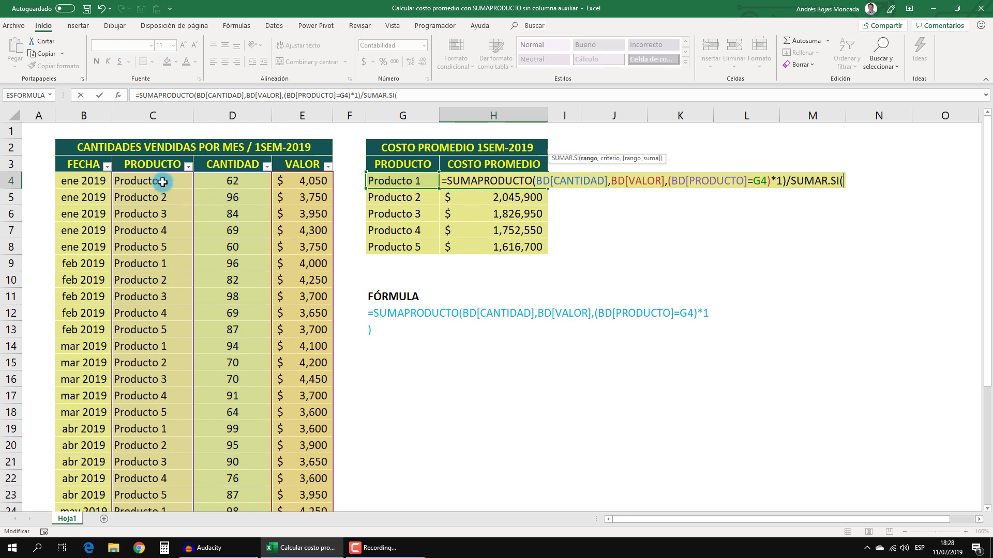
click(150, 156)
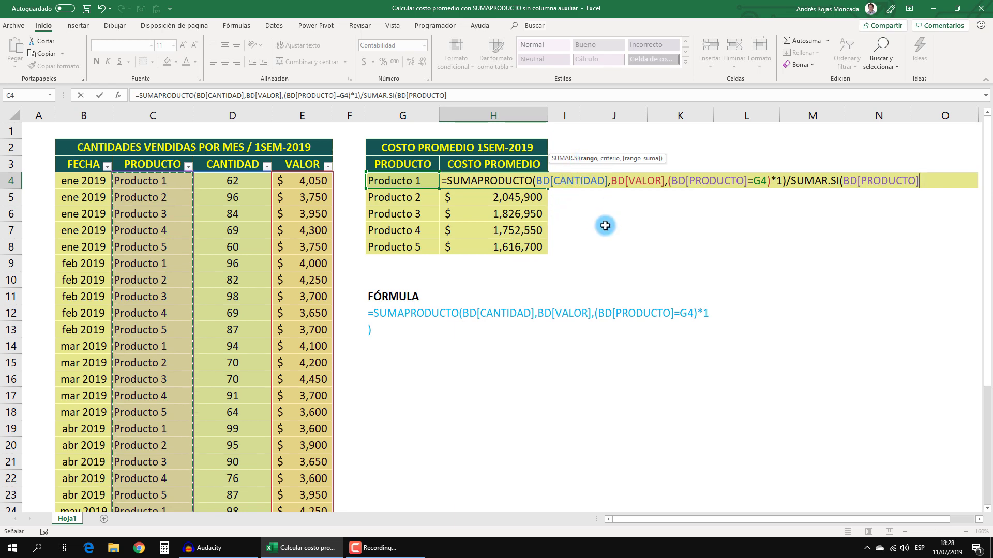
text(,)
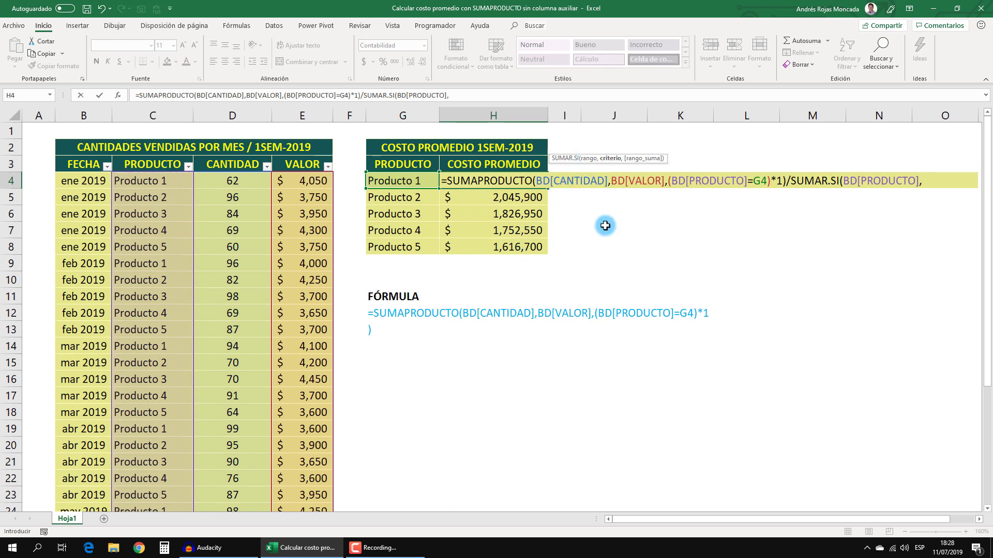
click(424, 181)
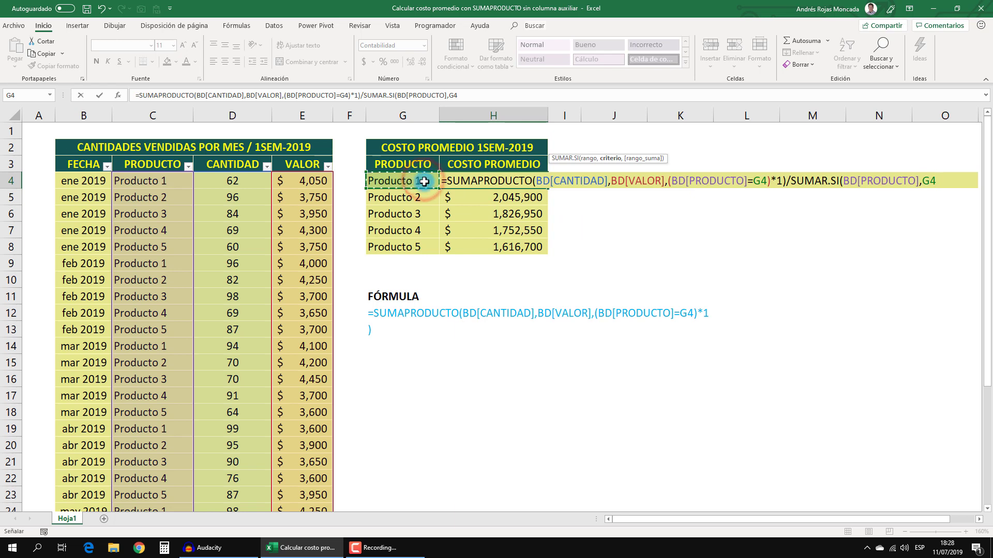
text(,)
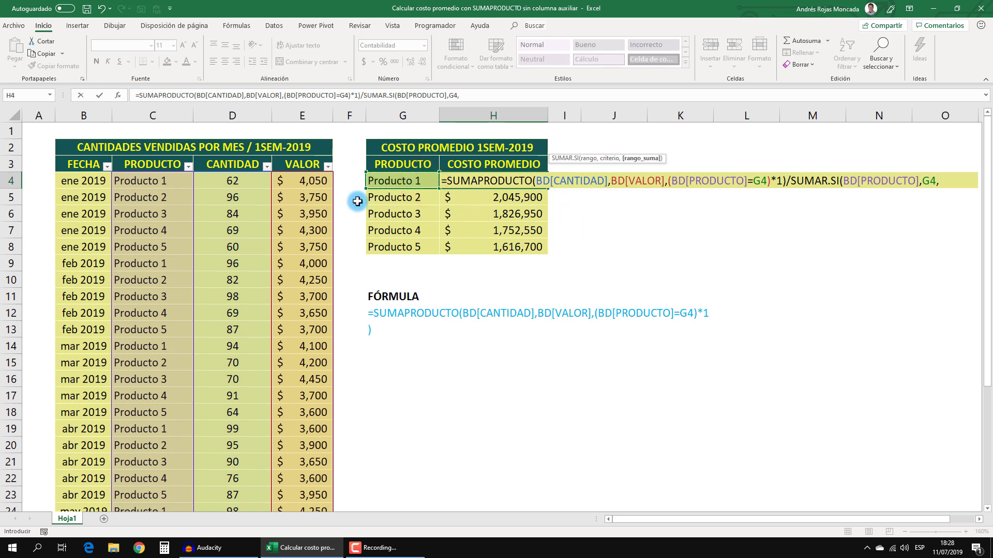
click(245, 157)
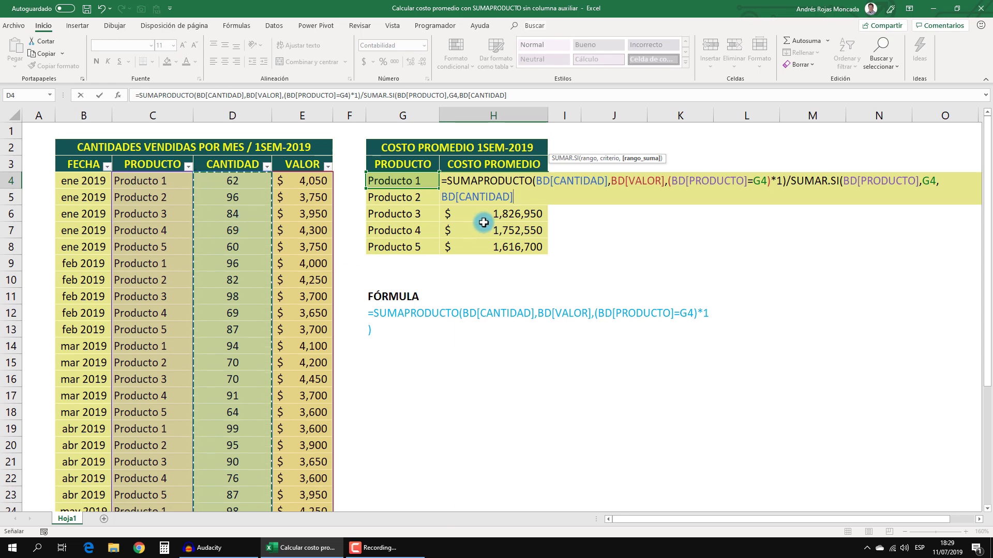
text())
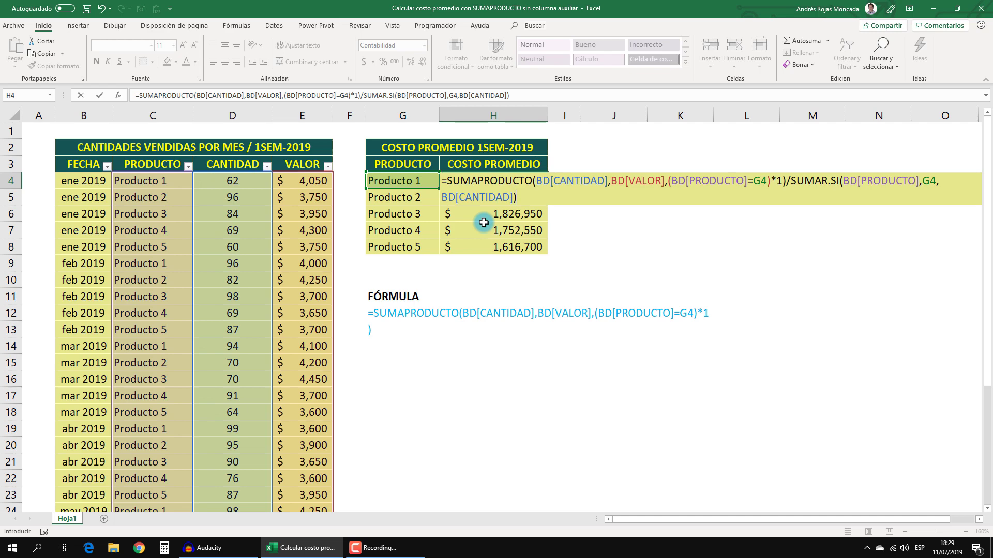
key(ctrl+Return)
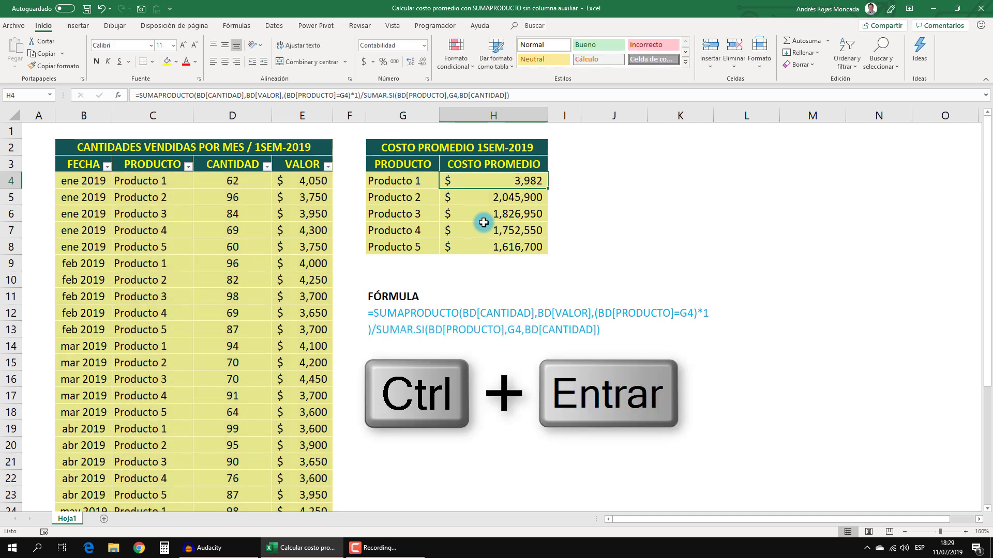
- Copy H4's average cost formula to H8, giving 3,982, 3,897, 3,937, 3,903 and 3,934
drag(548, 189, 546, 247)
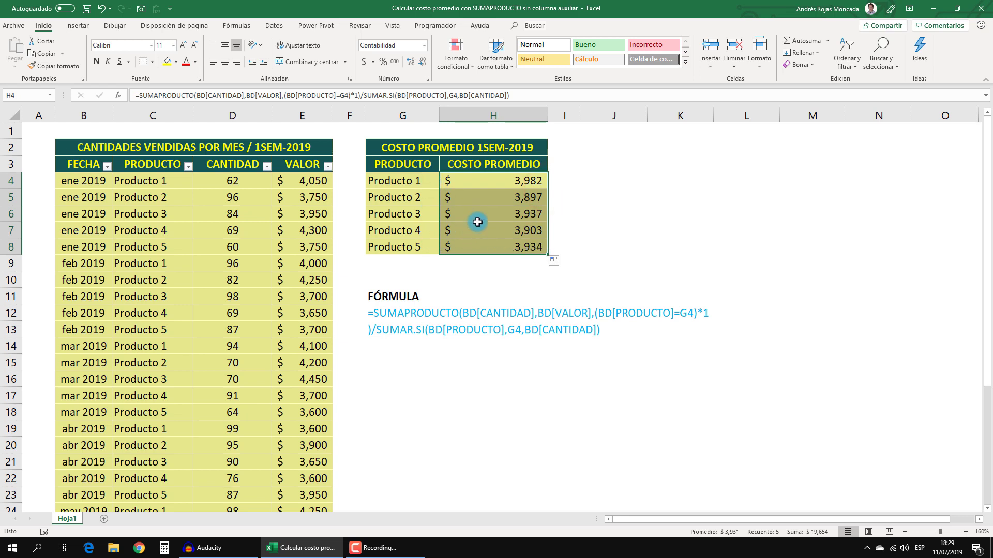
drag(492, 182, 492, 247)
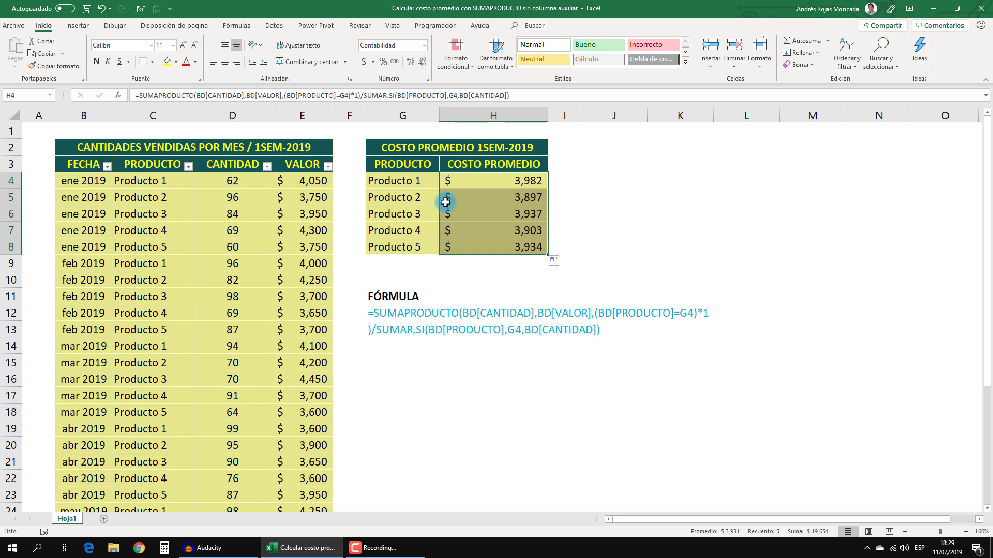
click(591, 145)
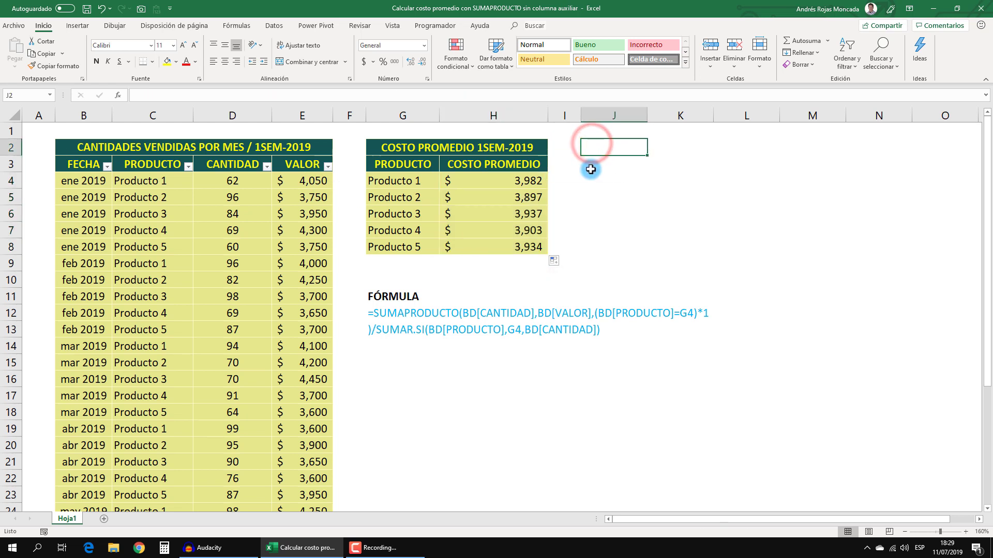